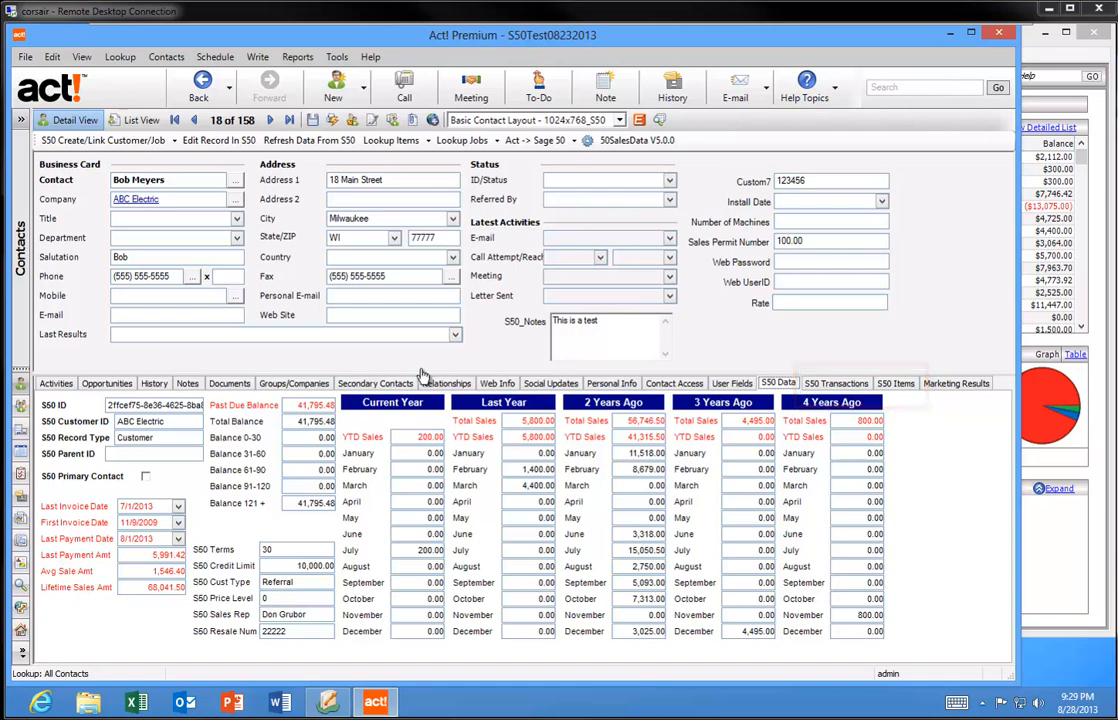
- Show the ABC Electric contact's S50 transactions and view the available transaction type and date filter choices
{"action": "left_click", "coordinate": [830, 384]}
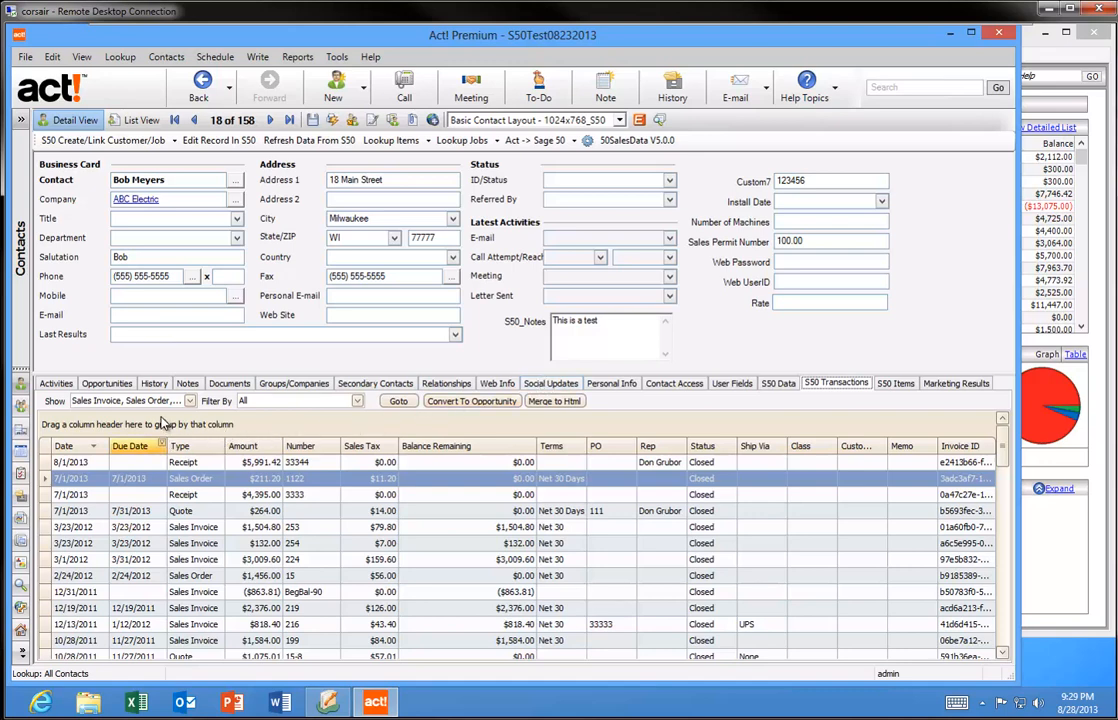
{"action": "left_click", "coordinate": [190, 401]}
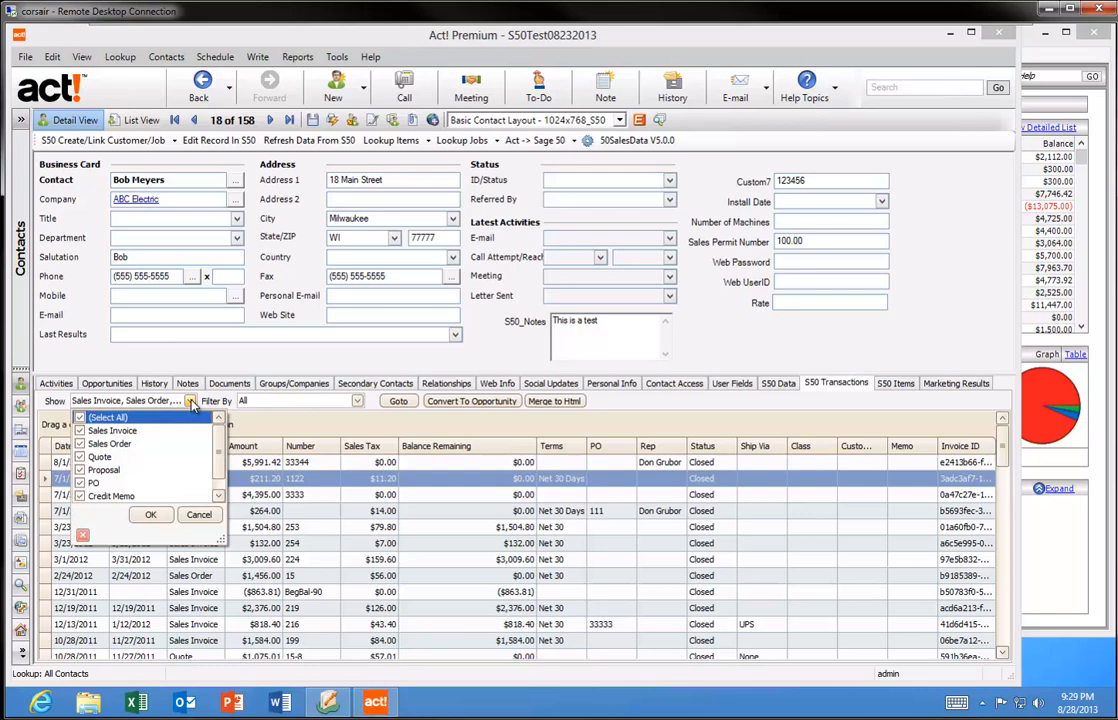
{"action": "left_click", "coordinate": [190, 401]}
{"action": "left_click", "coordinate": [357, 401]}
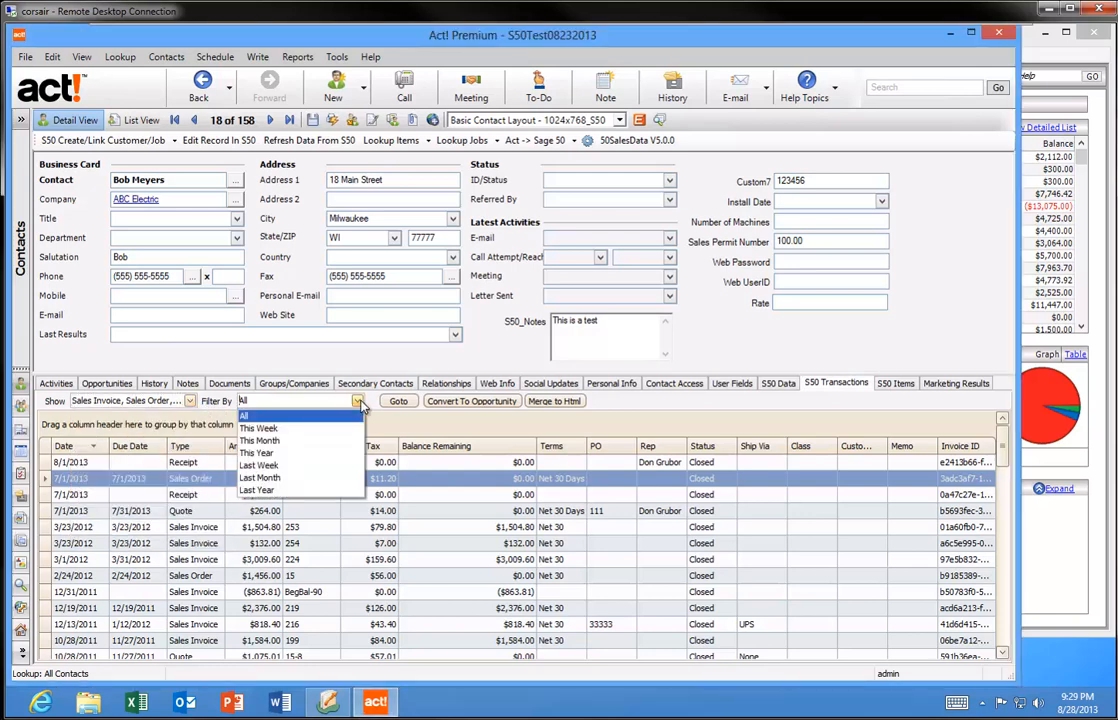
{"action": "left_click", "coordinate": [359, 402]}
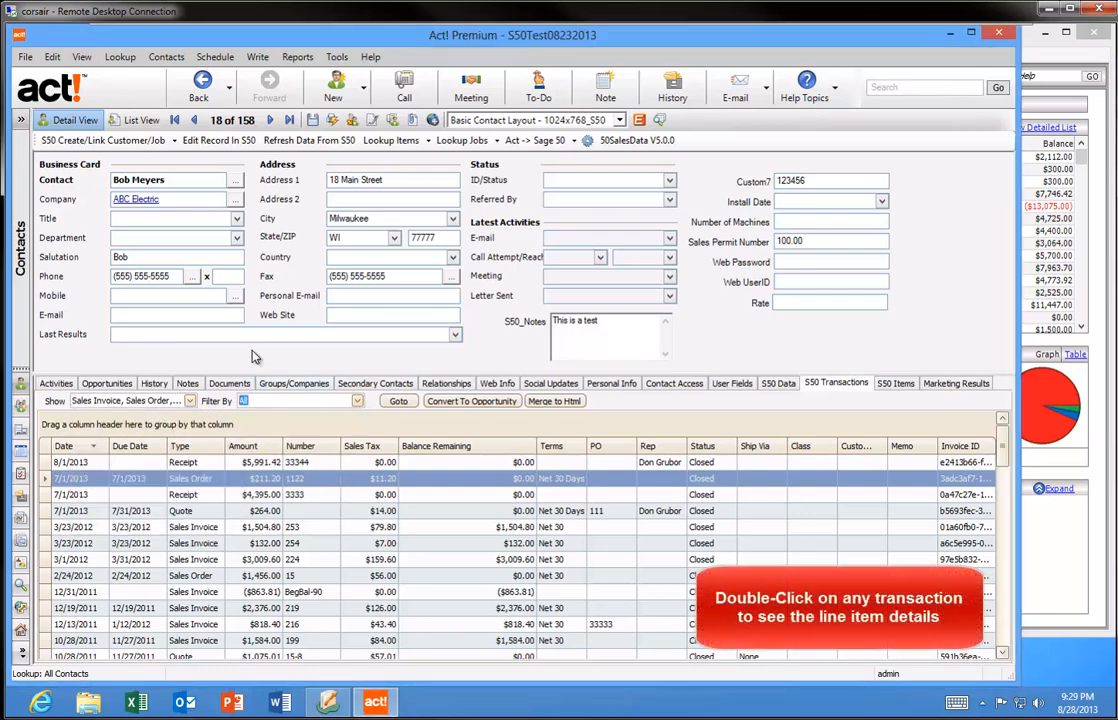
- View the line item details of the $1,504.80 sales invoice dated 3/23/2012, and close the details
{"action": "double_click", "coordinate": [187, 527]}
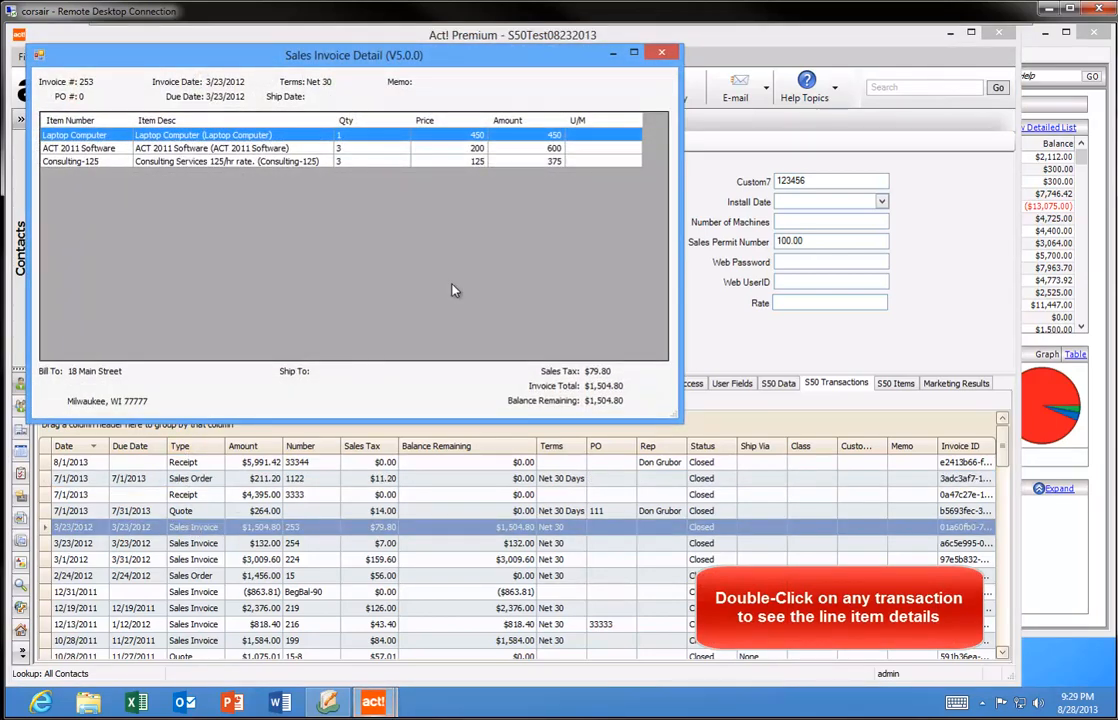
{"action": "left_click", "coordinate": [661, 52]}
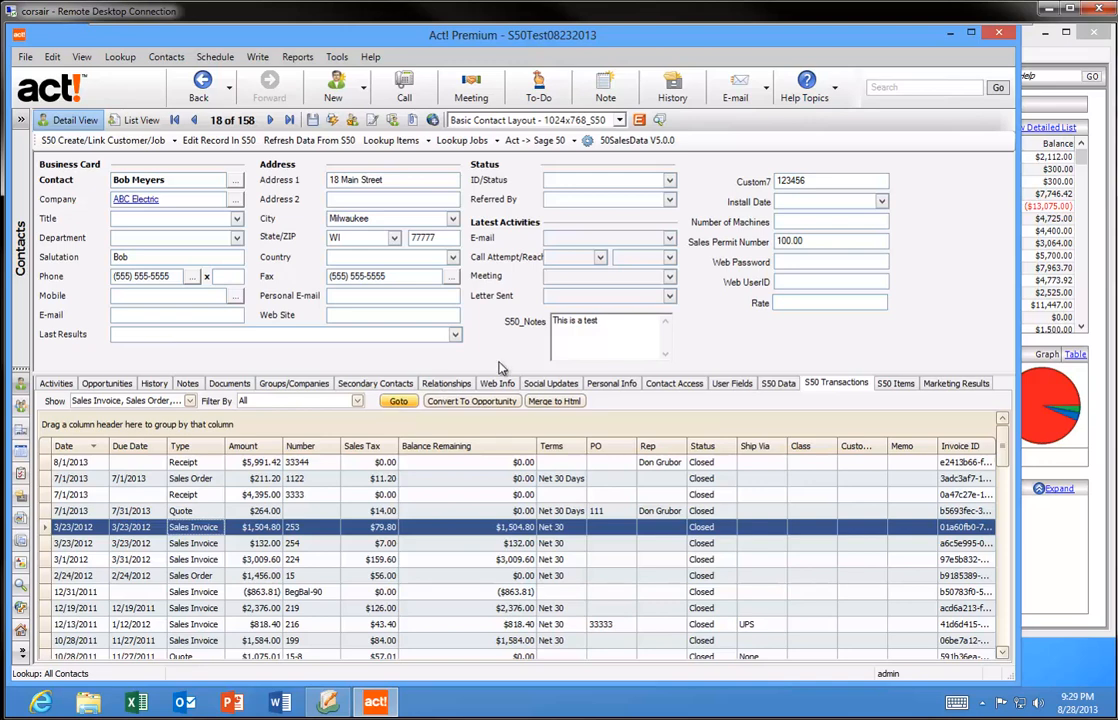
- Group the contact's S50 items by Item Num and inspect the ACT 2011 Software and Adobe Photoshop groups
{"action": "left_click", "coordinate": [896, 383]}
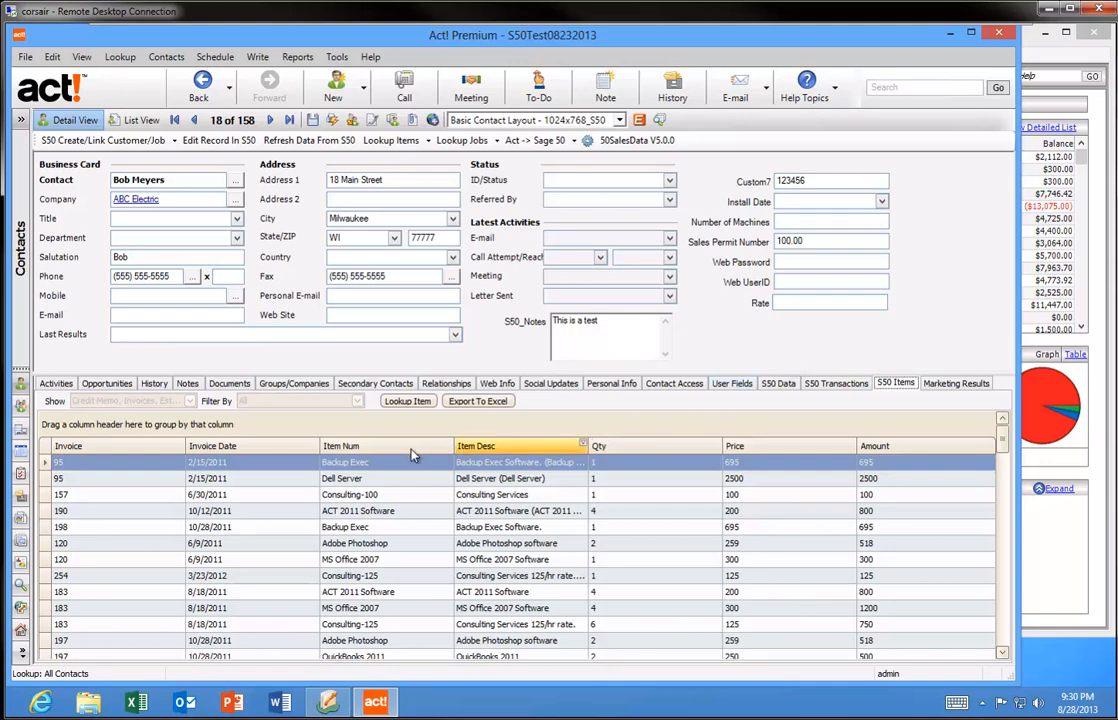
{"action": "left_click_drag", "start_coordinate": [395, 444], "coordinate": [375, 431]}
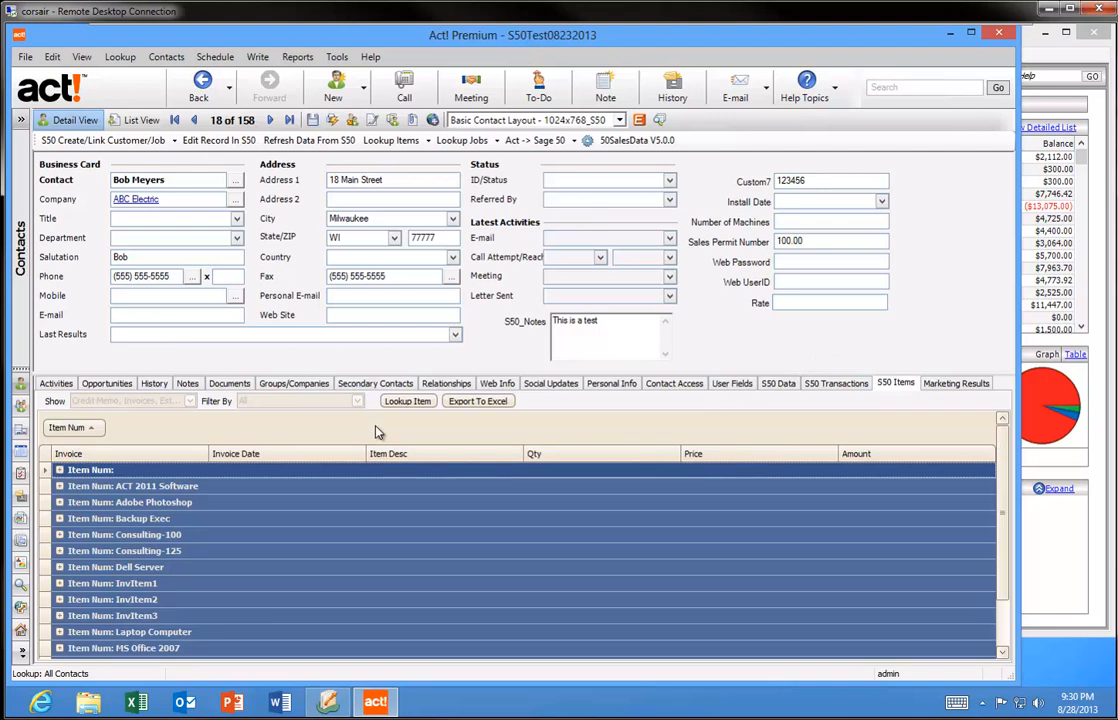
{"action": "left_click", "coordinate": [60, 503]}
{"action": "left_click", "coordinate": [60, 487]}
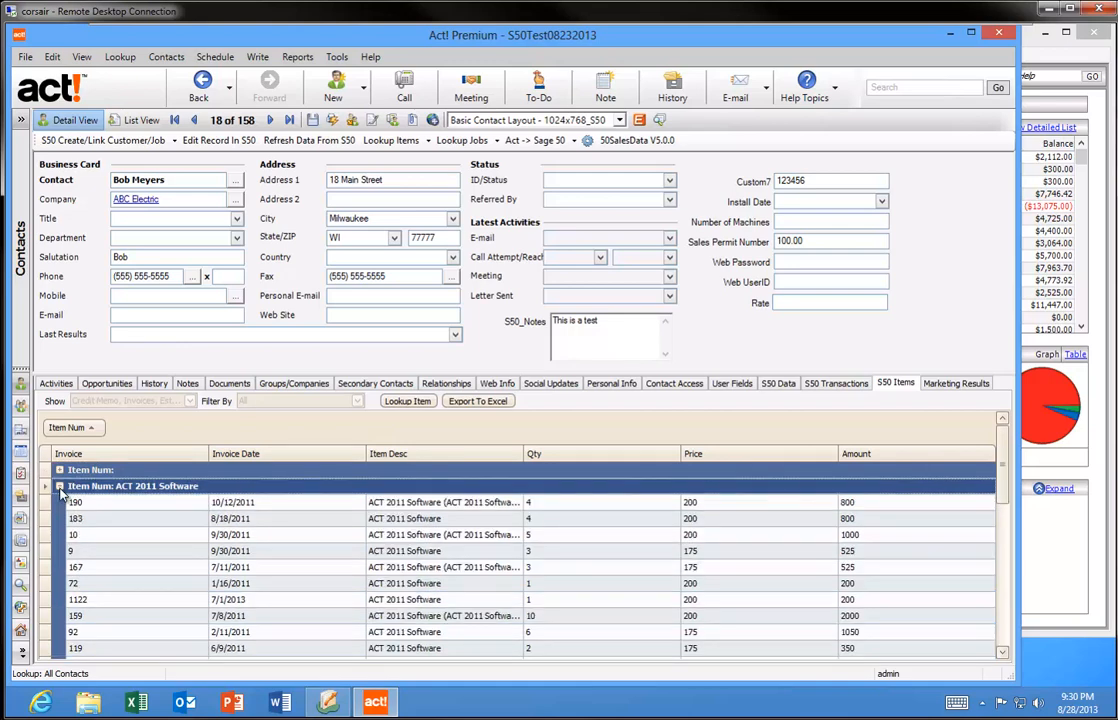
{"action": "left_click", "coordinate": [60, 487]}
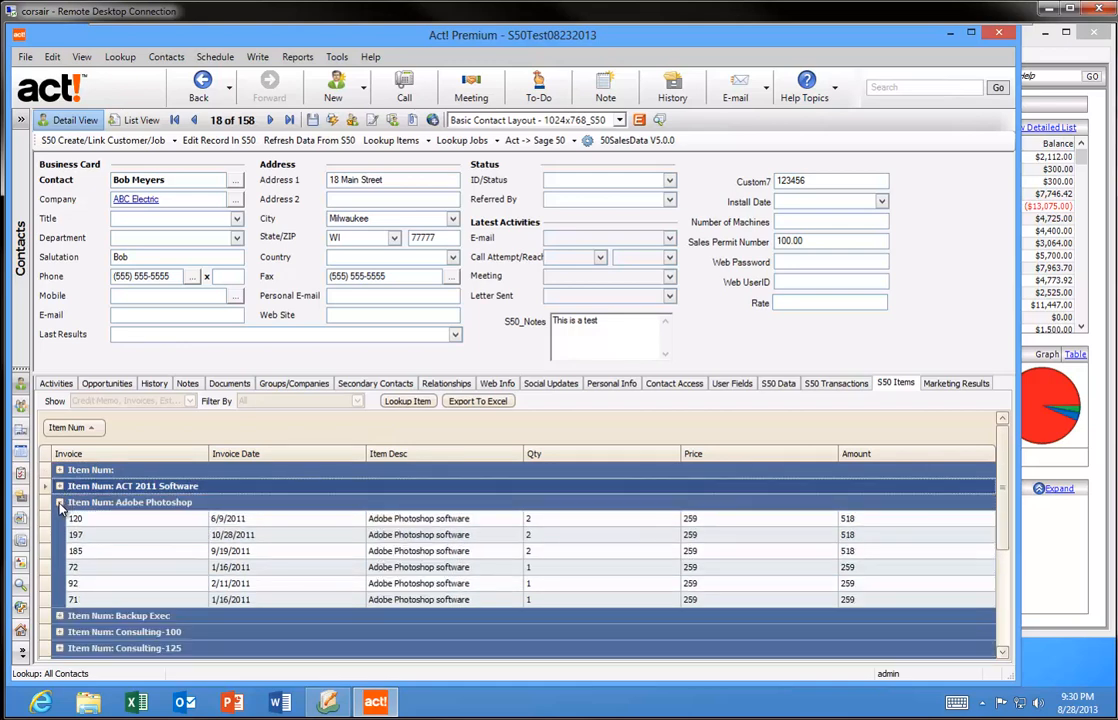
{"action": "left_click", "coordinate": [60, 502]}
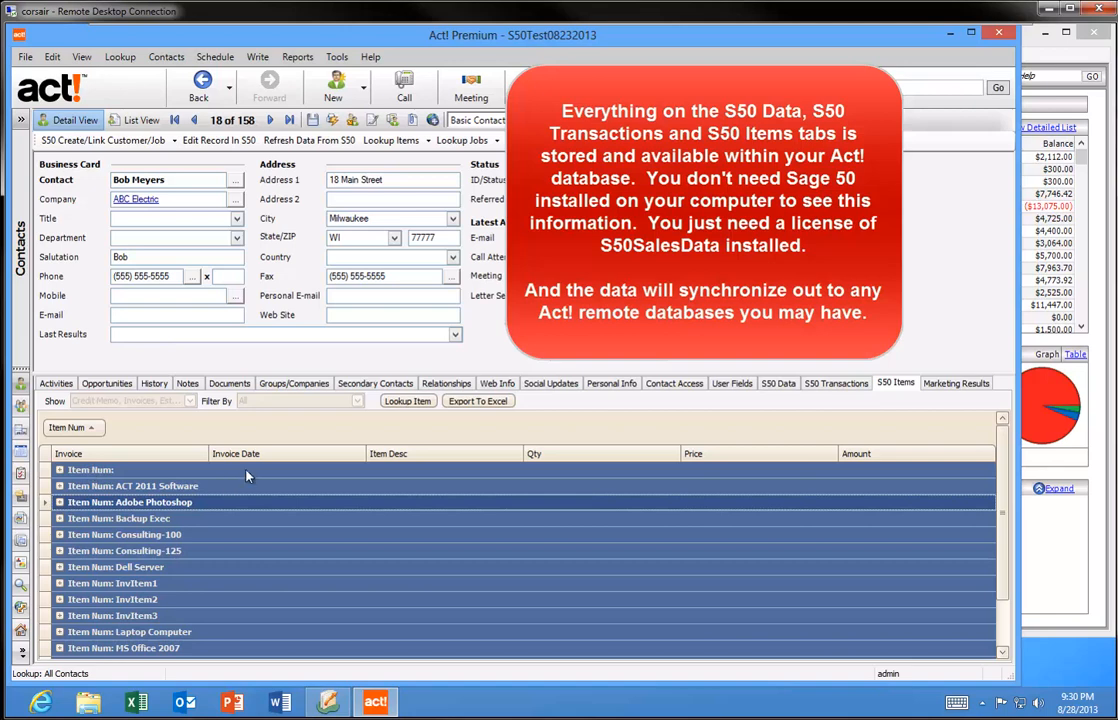
- From the S50 data, look up contacts whose STLastInvoiceDate is older than 365 days
{"action": "left_click", "coordinate": [818, 385]}
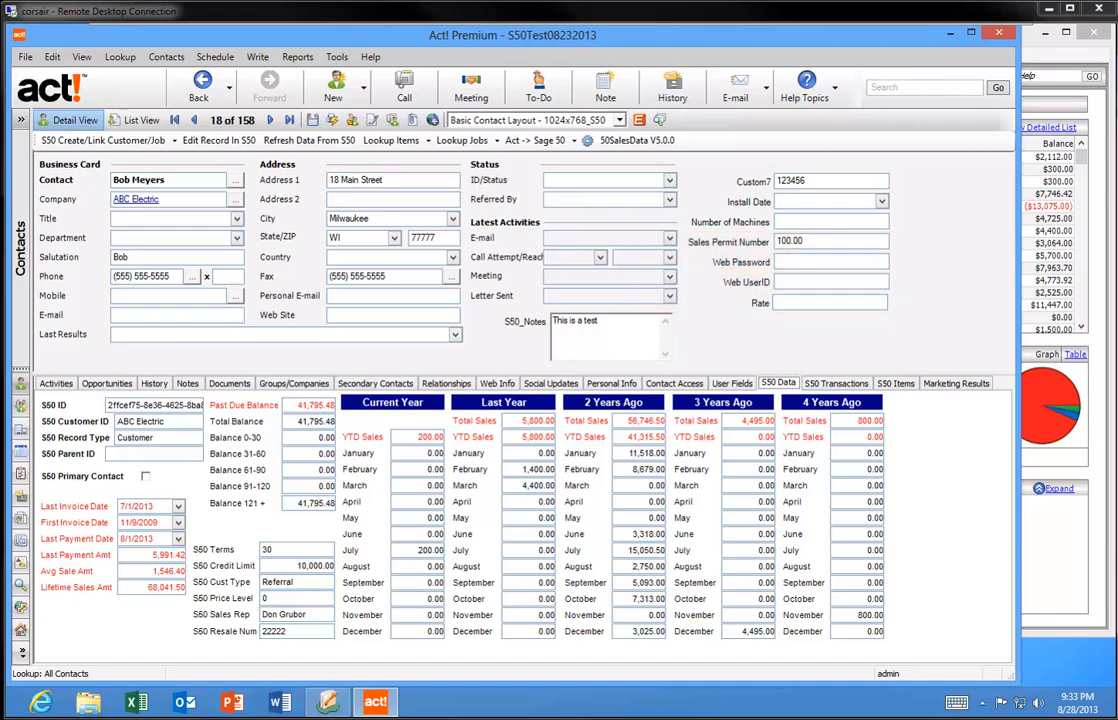
{"action": "right_click", "coordinate": [135, 508]}
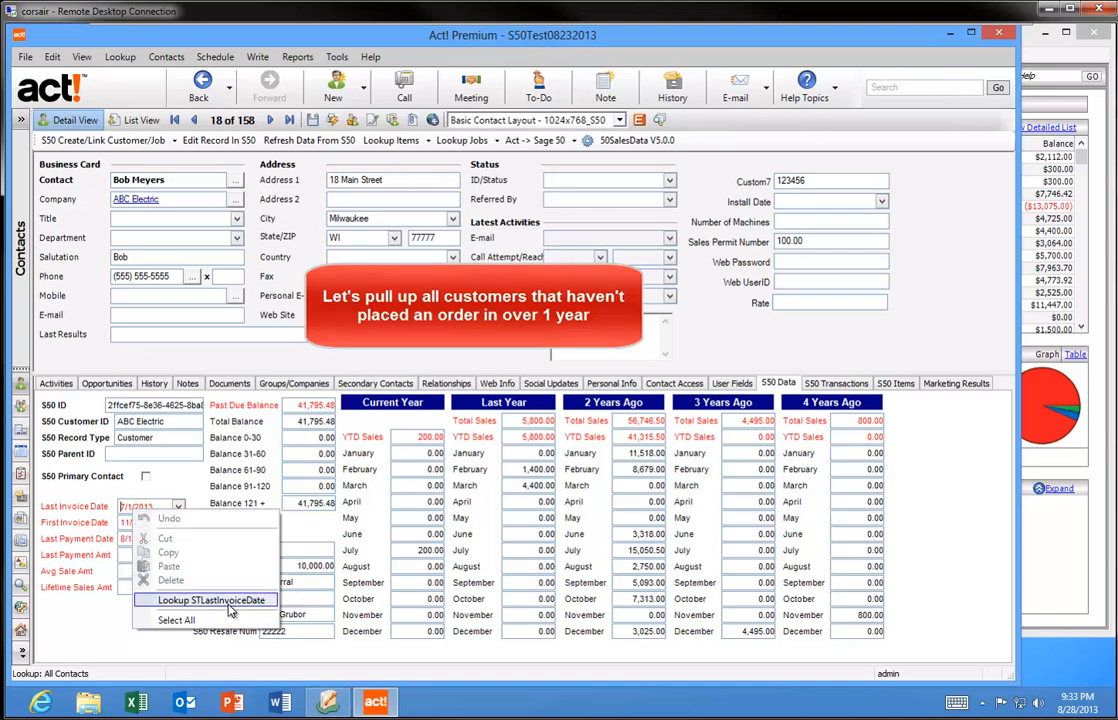
{"action": "left_click", "coordinate": [211, 600]}
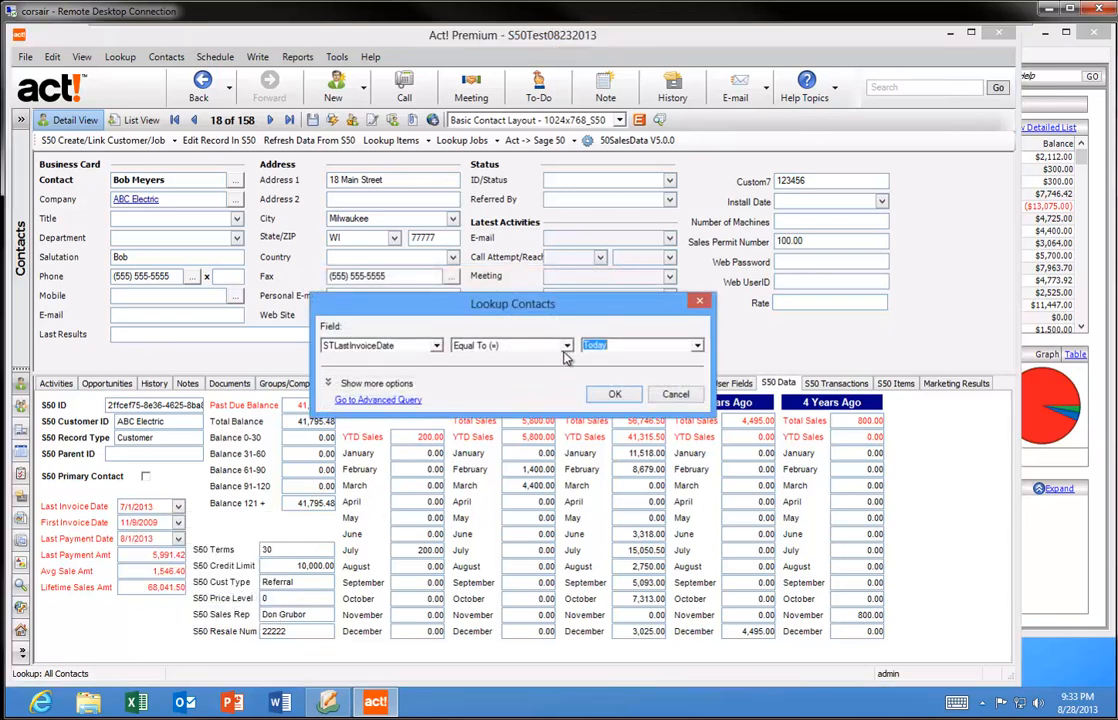
{"action": "left_click", "coordinate": [566, 345]}
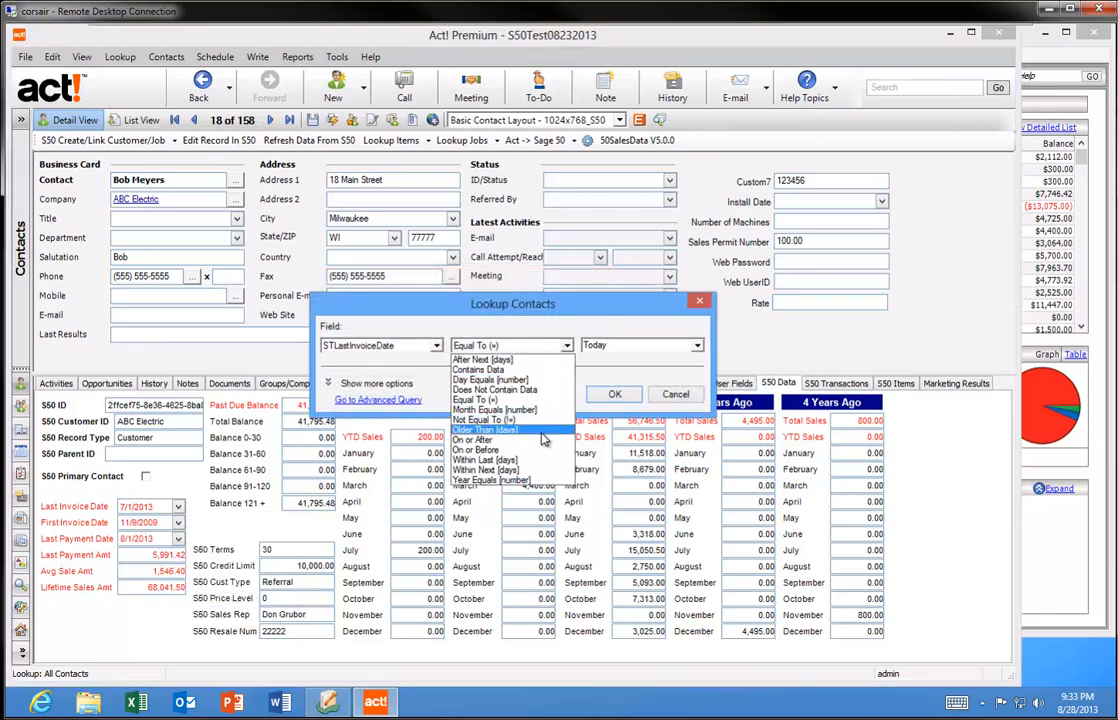
{"action": "left_click", "coordinate": [485, 430]}
{"action": "left_click", "coordinate": [615, 345]}
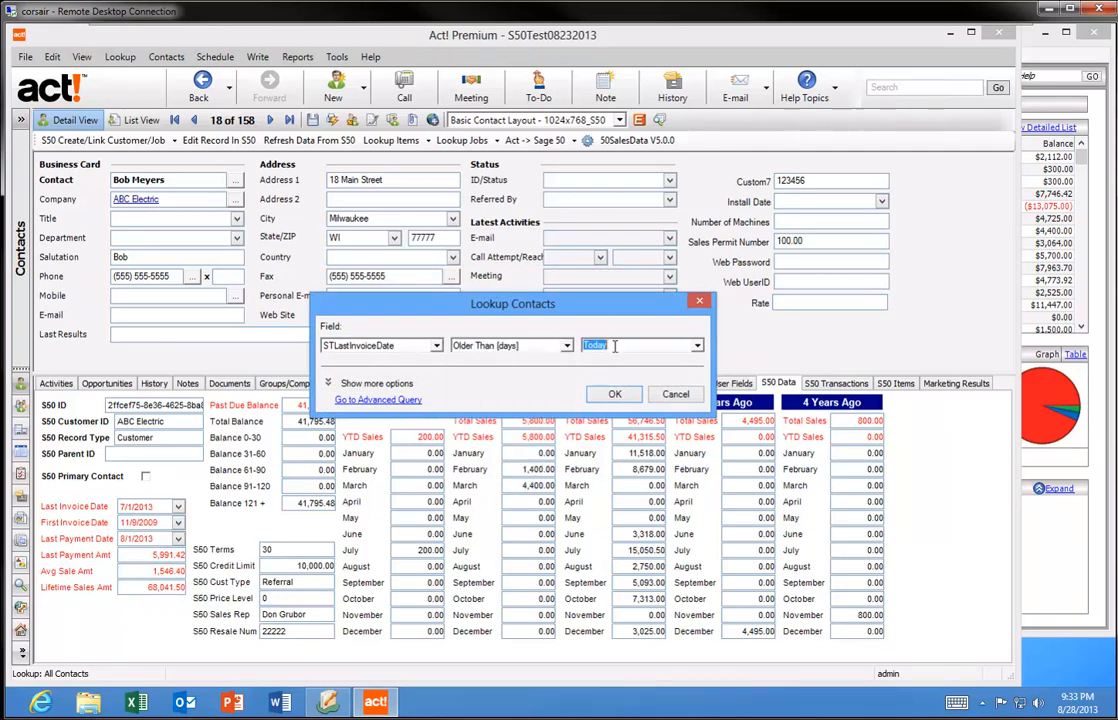
{"action": "type", "text": "365"}
{"action": "left_click", "coordinate": [614, 393]}
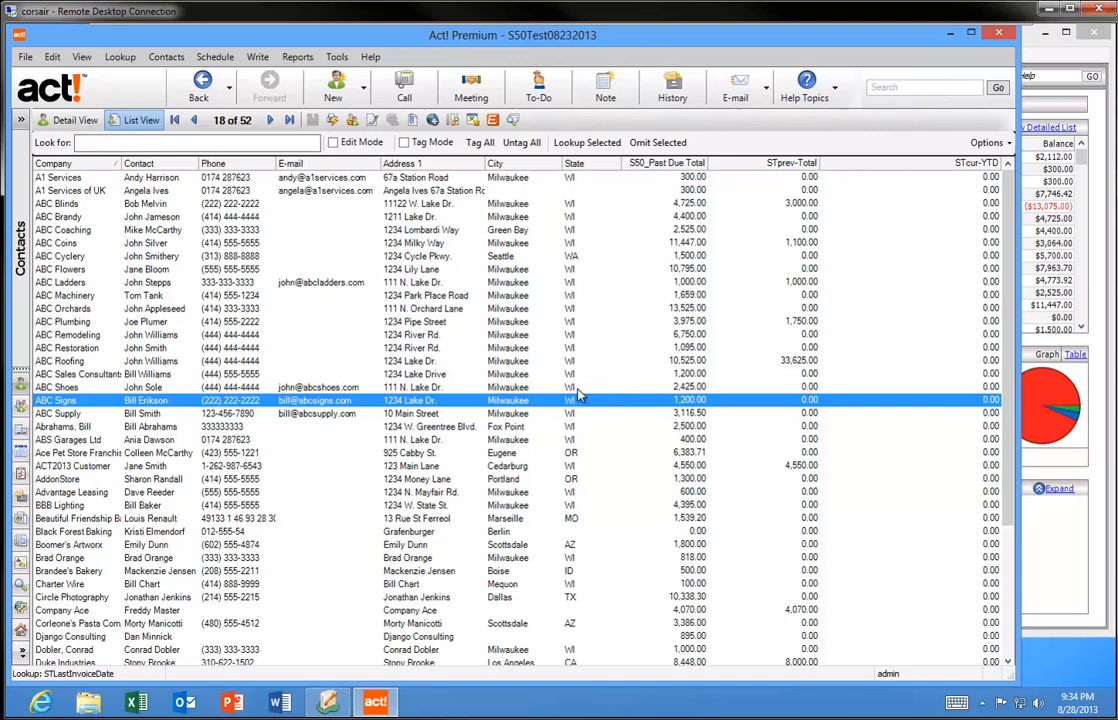
- Starting from the ABC Shoes contact, look up contacts whose last-year total sales (STprev-Total) are greater than 500
{"action": "double_click", "coordinate": [578, 390]}
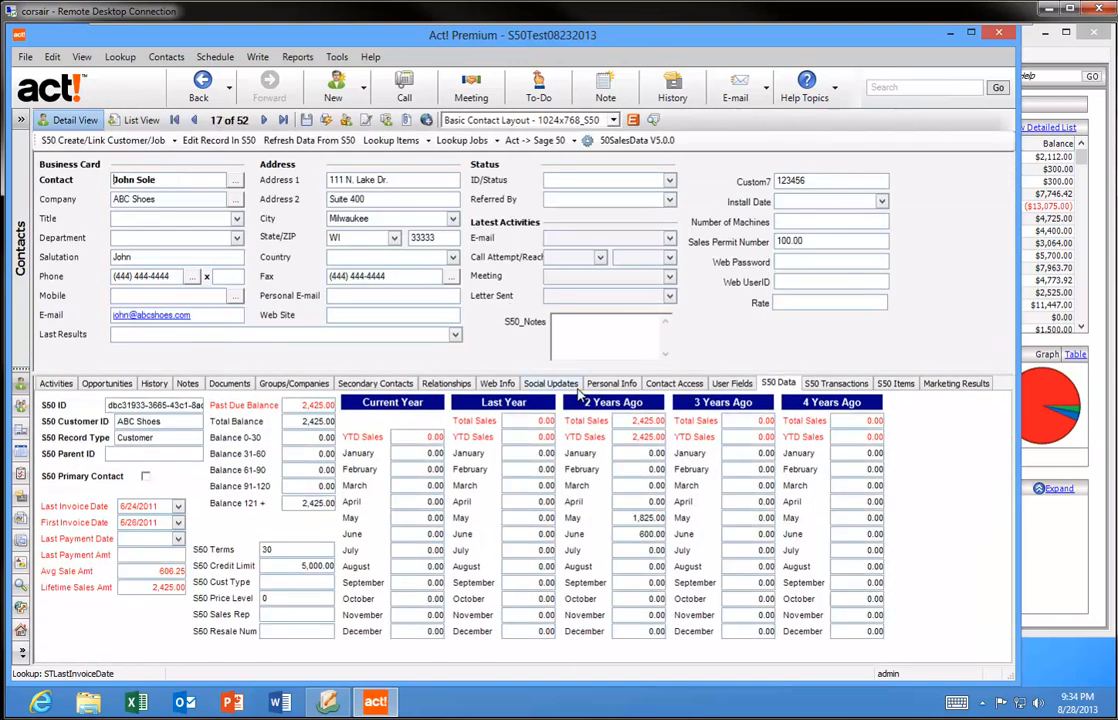
{"action": "right_click", "coordinate": [519, 420]}
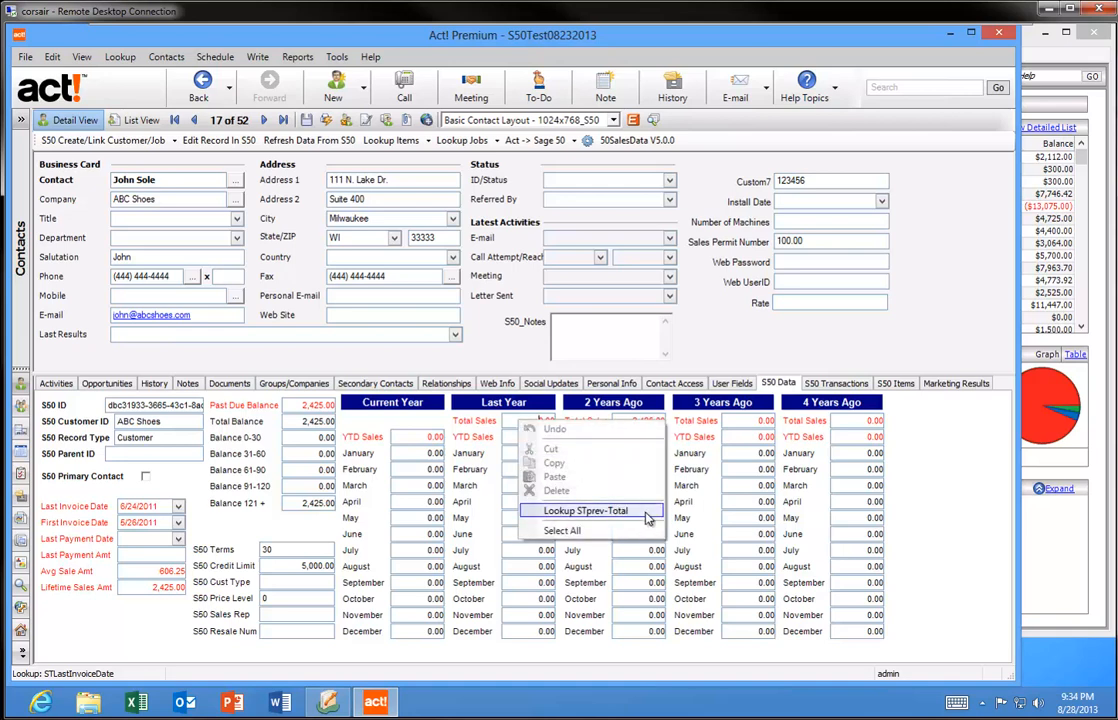
{"action": "left_click", "coordinate": [586, 511]}
{"action": "left_click", "coordinate": [568, 345]}
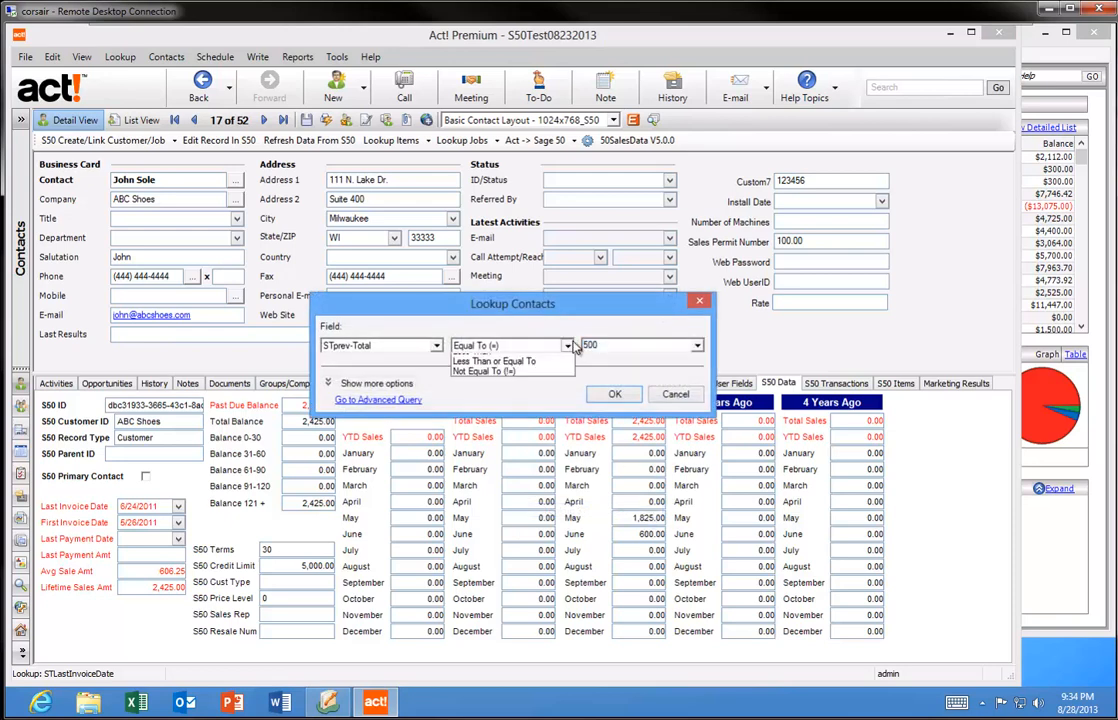
{"action": "left_click", "coordinate": [498, 389]}
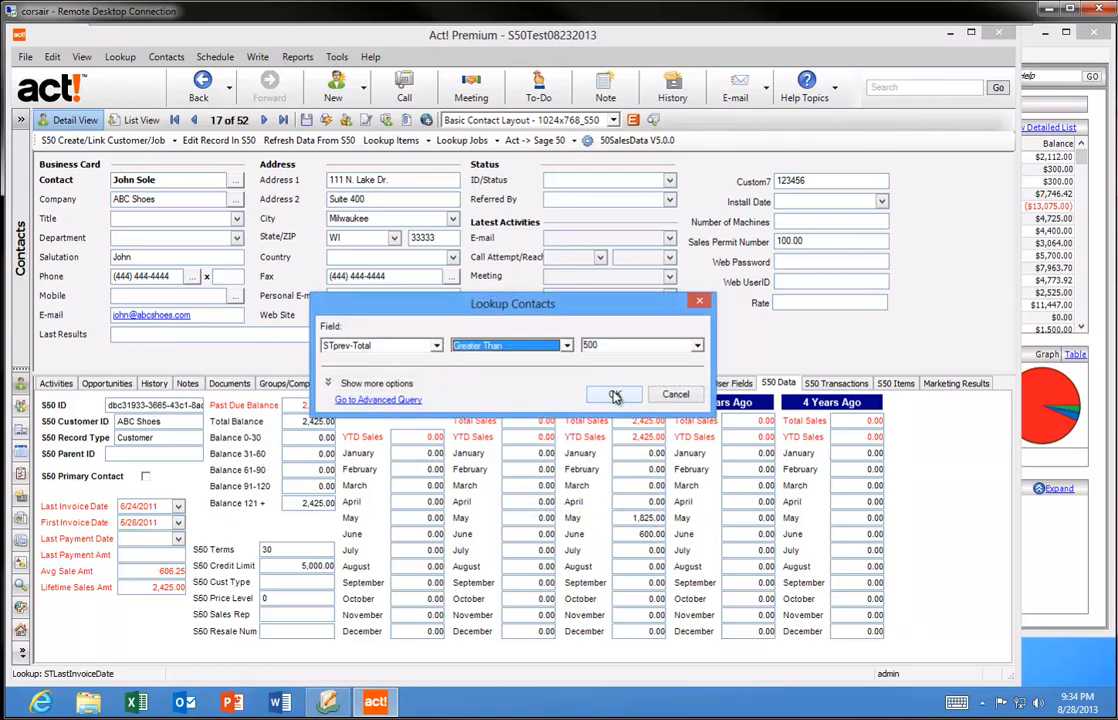
{"action": "left_click", "coordinate": [615, 396]}
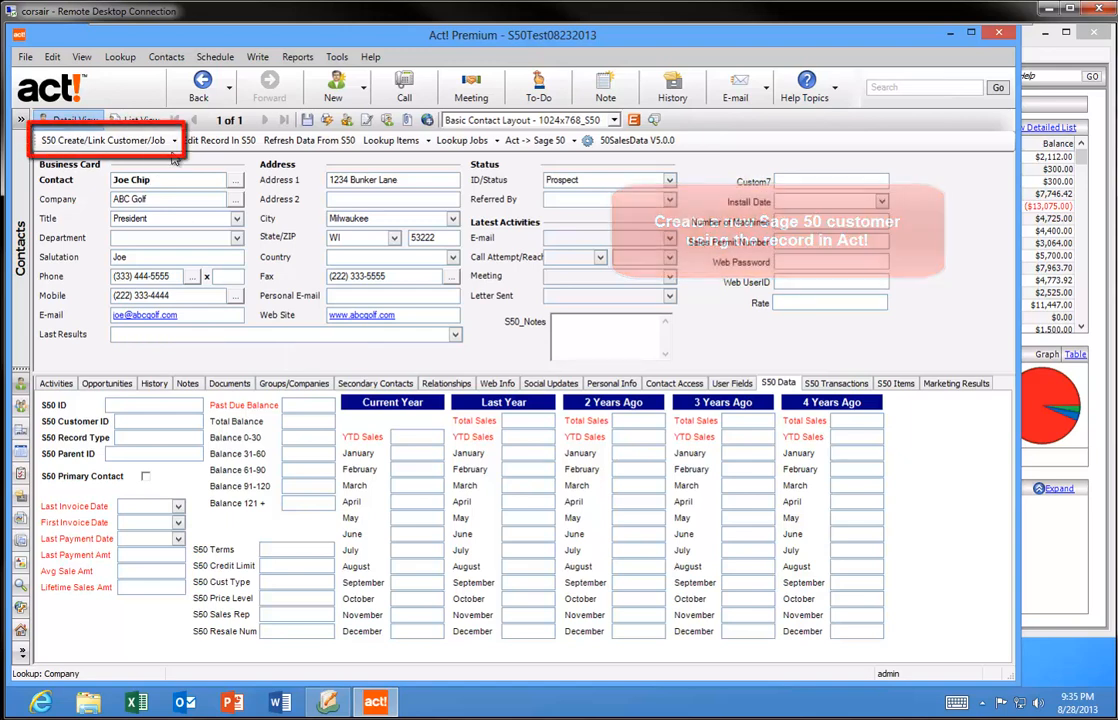
- Create a new Sage 50 customer named ABC Golf from the contact, open its customer record for editing, and close it
{"action": "left_click", "coordinate": [105, 144]}
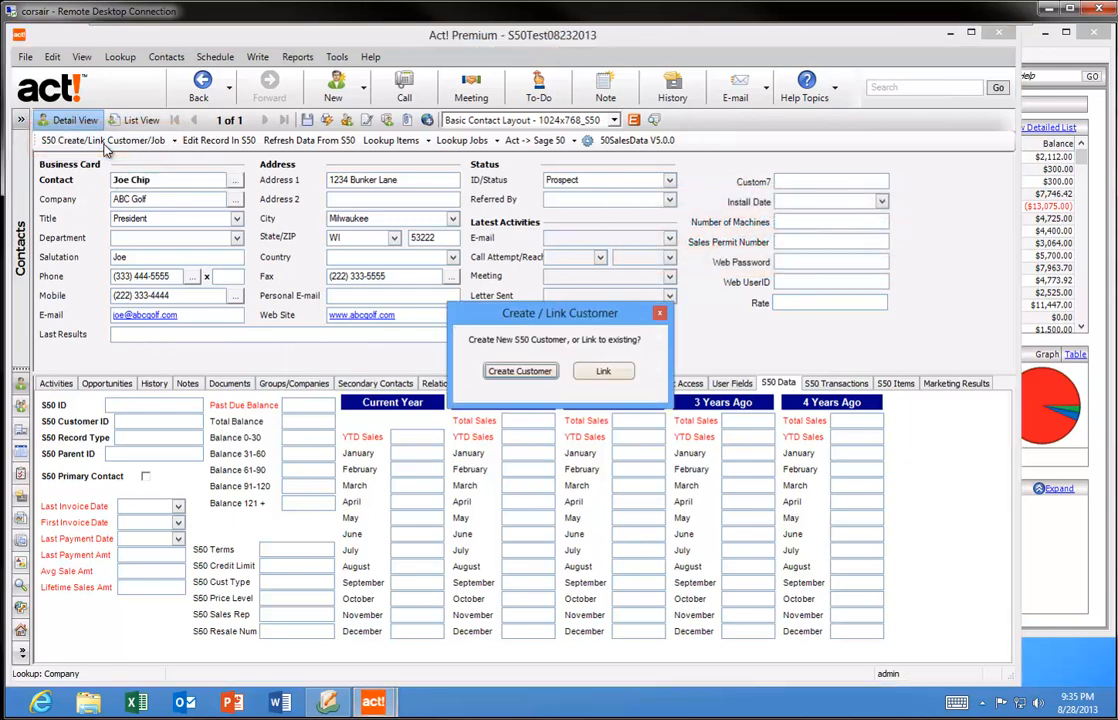
{"action": "left_click", "coordinate": [528, 372]}
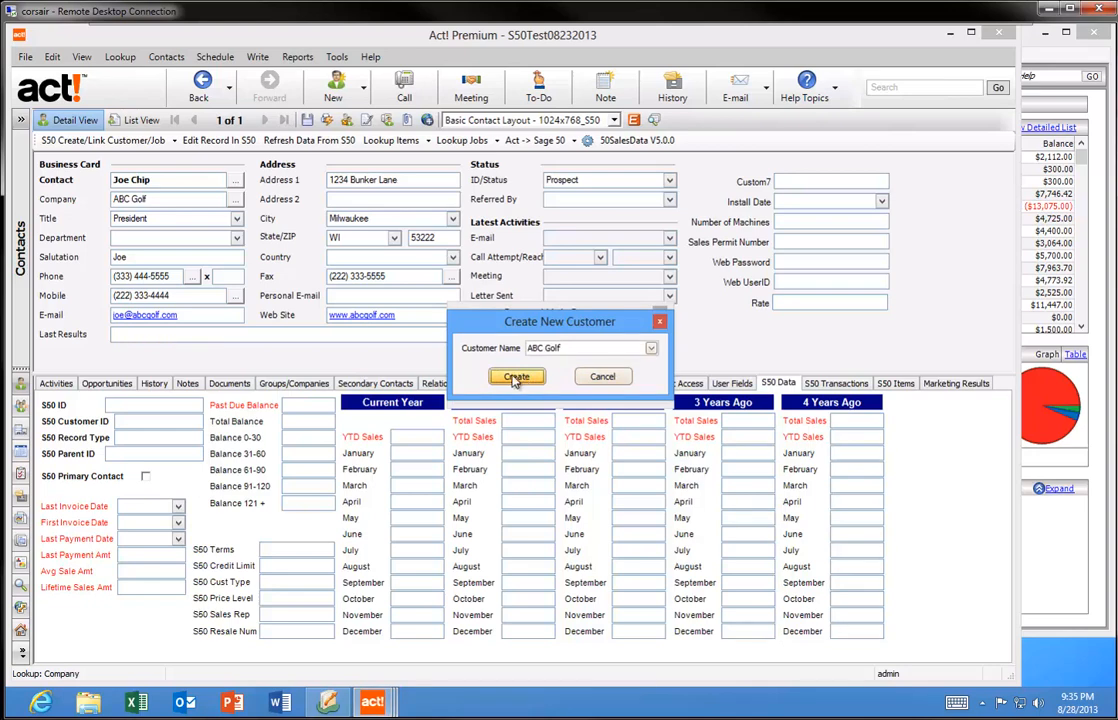
{"action": "left_click", "coordinate": [516, 378]}
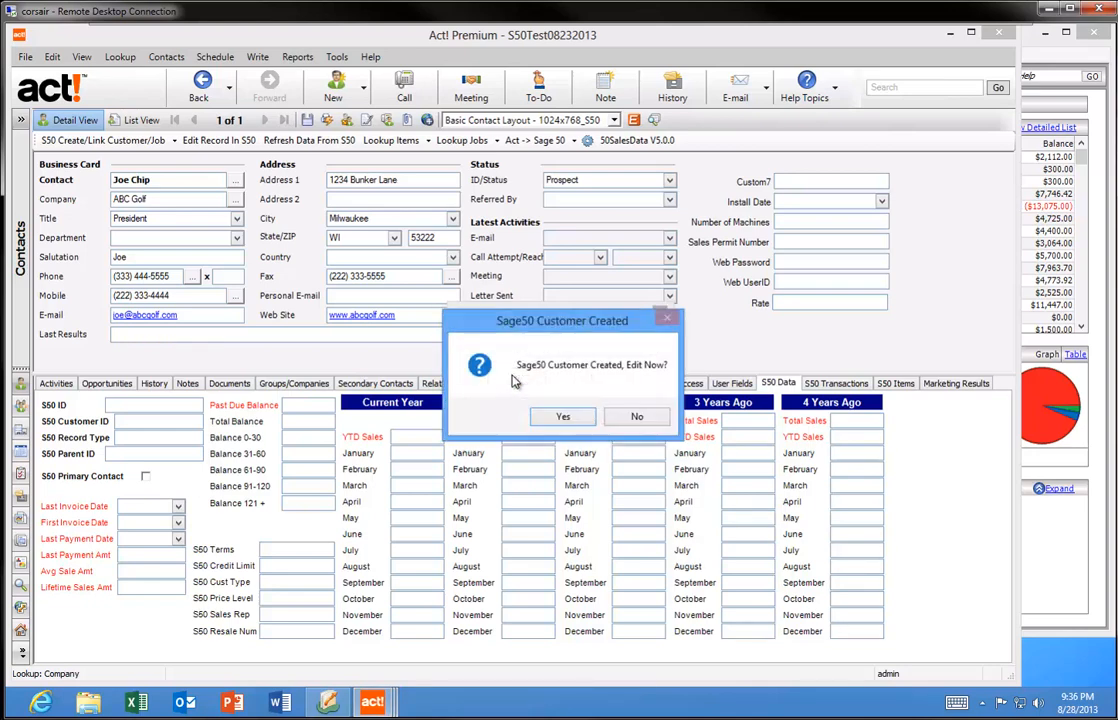
{"action": "left_click", "coordinate": [577, 420]}
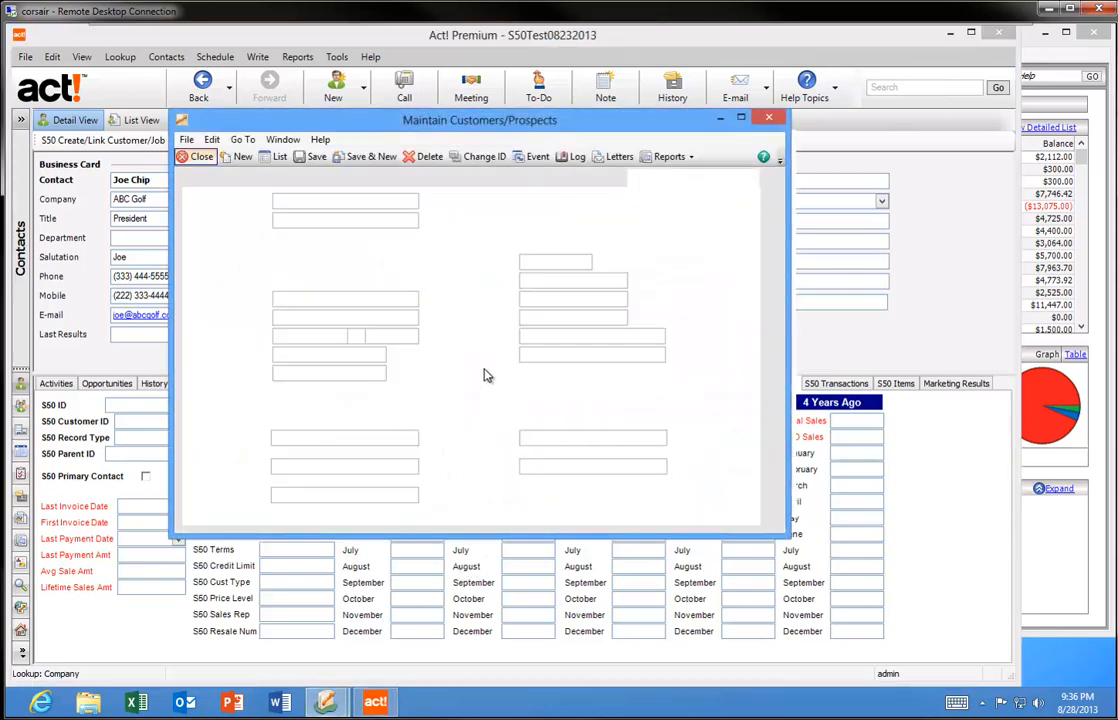
{"action": "left_click", "coordinate": [768, 119]}
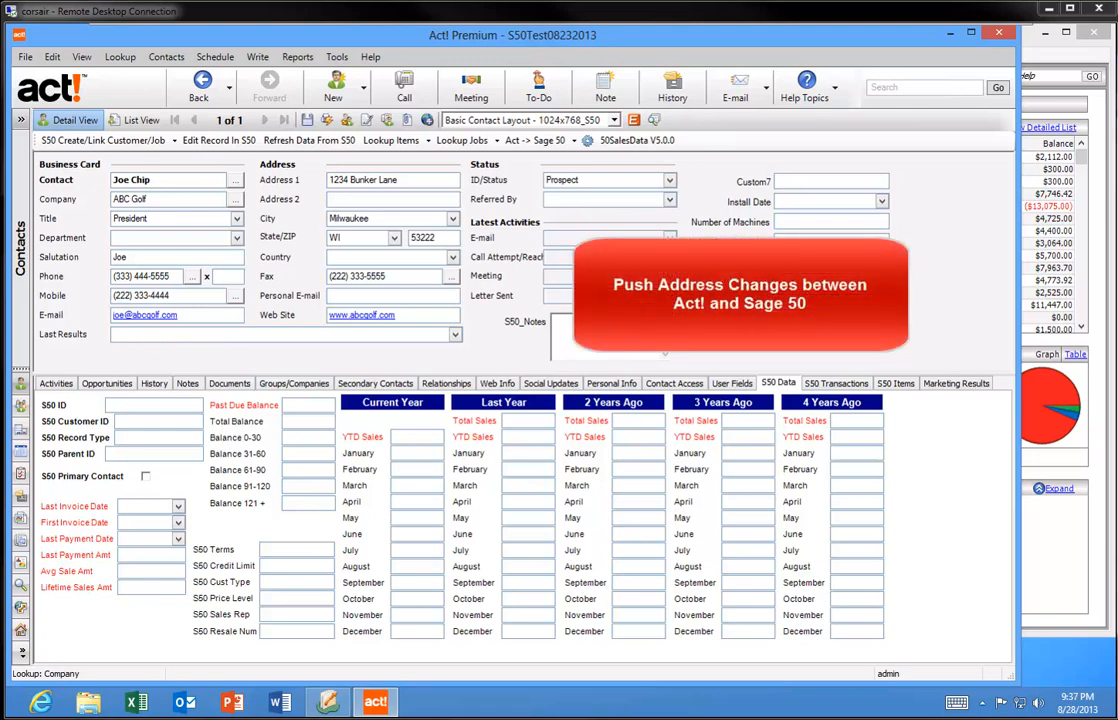
- Fill in the suite number on the ABC Golf contact's second address line and save the contact
{"action": "left_click", "coordinate": [348, 200]}
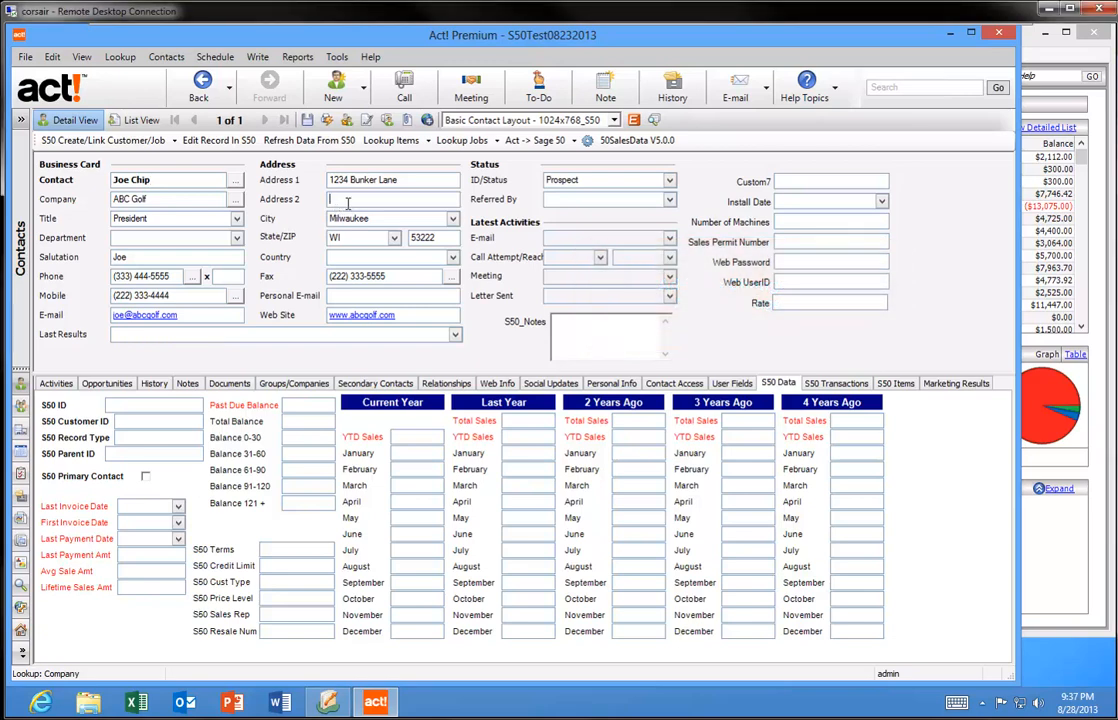
{"action": "type", "text": "Suite 900"}
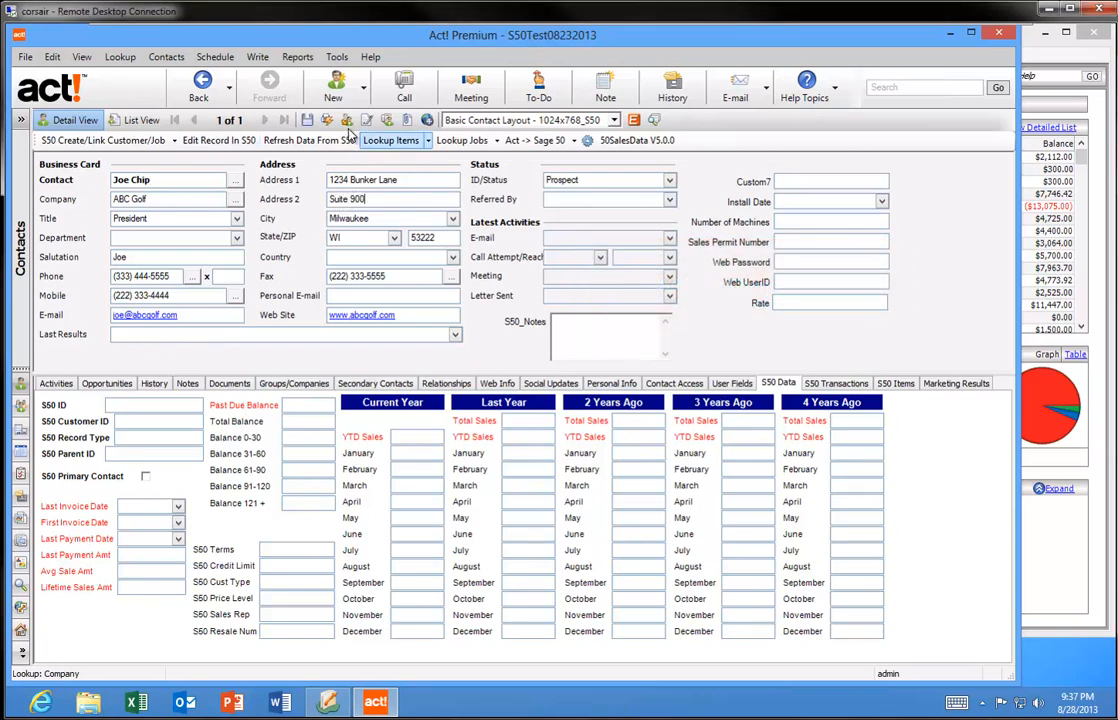
{"action": "left_click", "coordinate": [307, 119]}
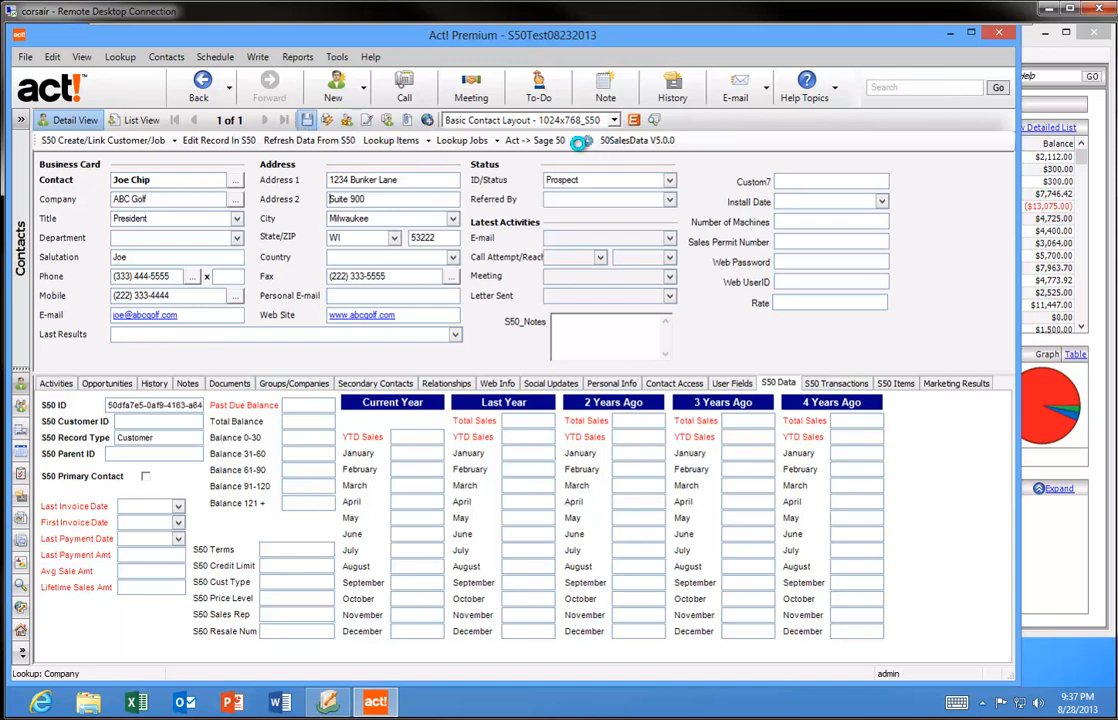
- Push the ABC Golf contact's address change from Act to Sage 50
{"action": "left_click", "coordinate": [560, 141]}
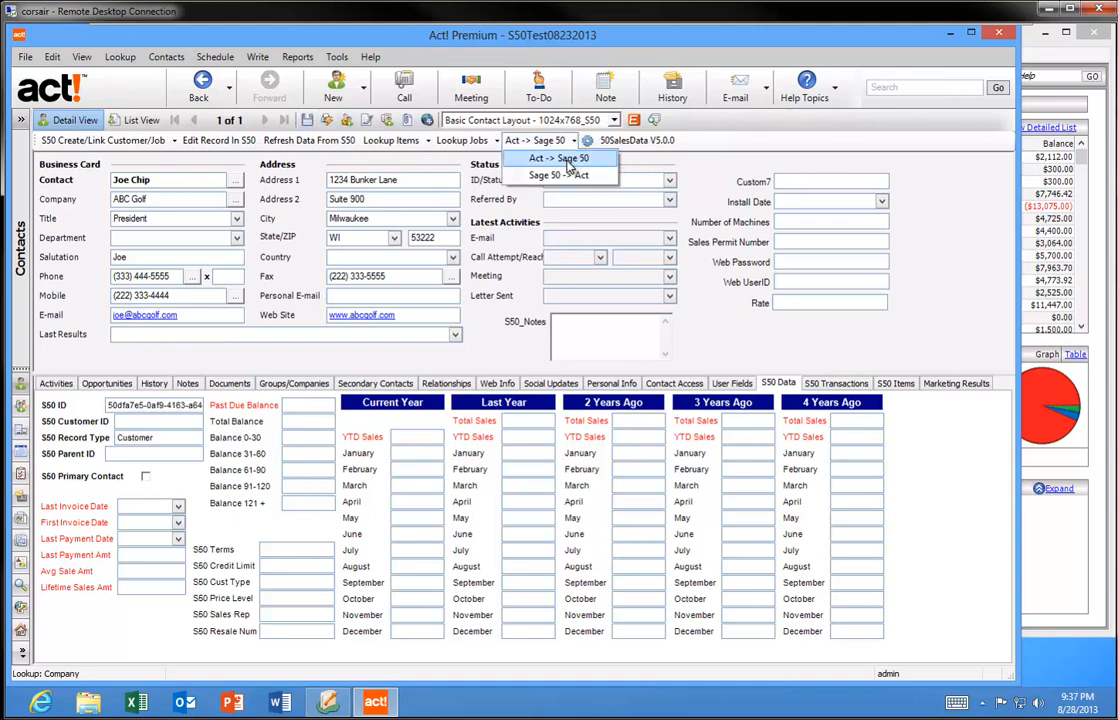
{"action": "left_click", "coordinate": [567, 159]}
{"action": "left_click", "coordinate": [490, 364]}
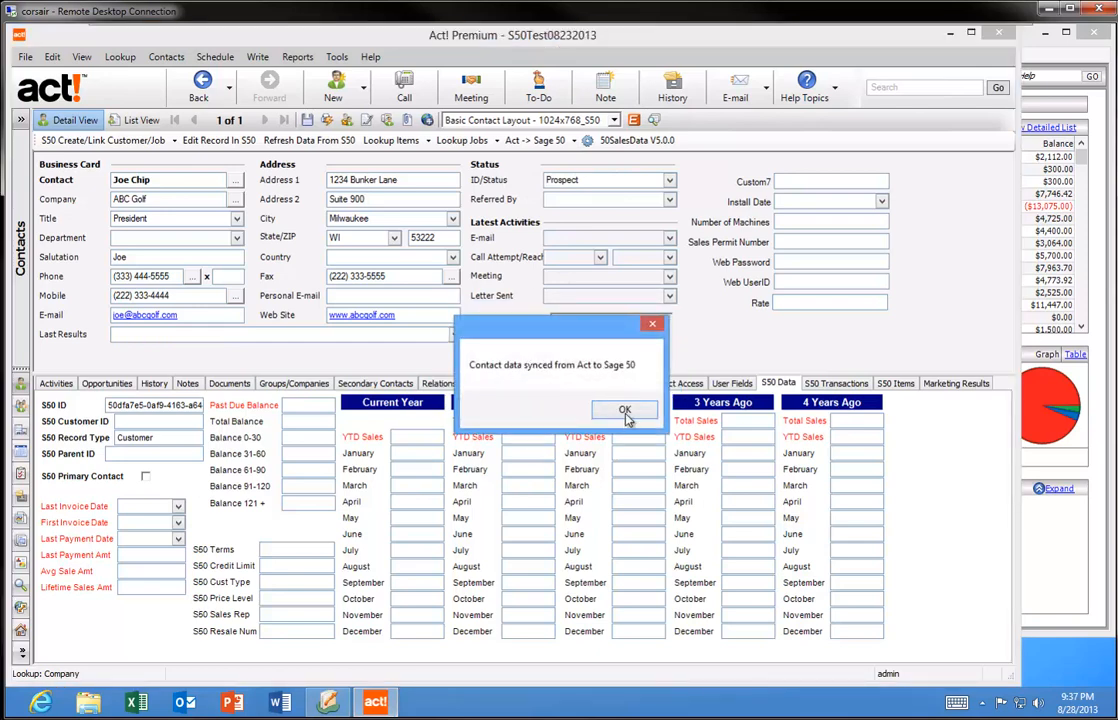
{"action": "left_click", "coordinate": [622, 411]}
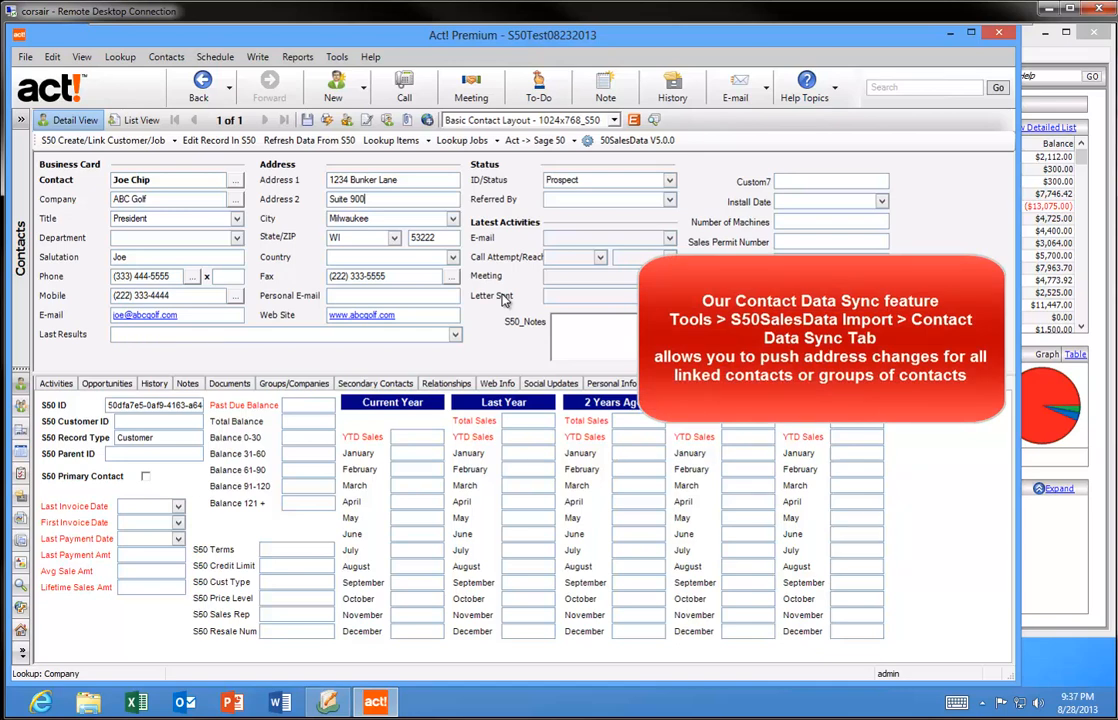
- View the Contact Data Sync options of the S50 SalesData Import, and close it without syncing
{"action": "left_click", "coordinate": [336, 56]}
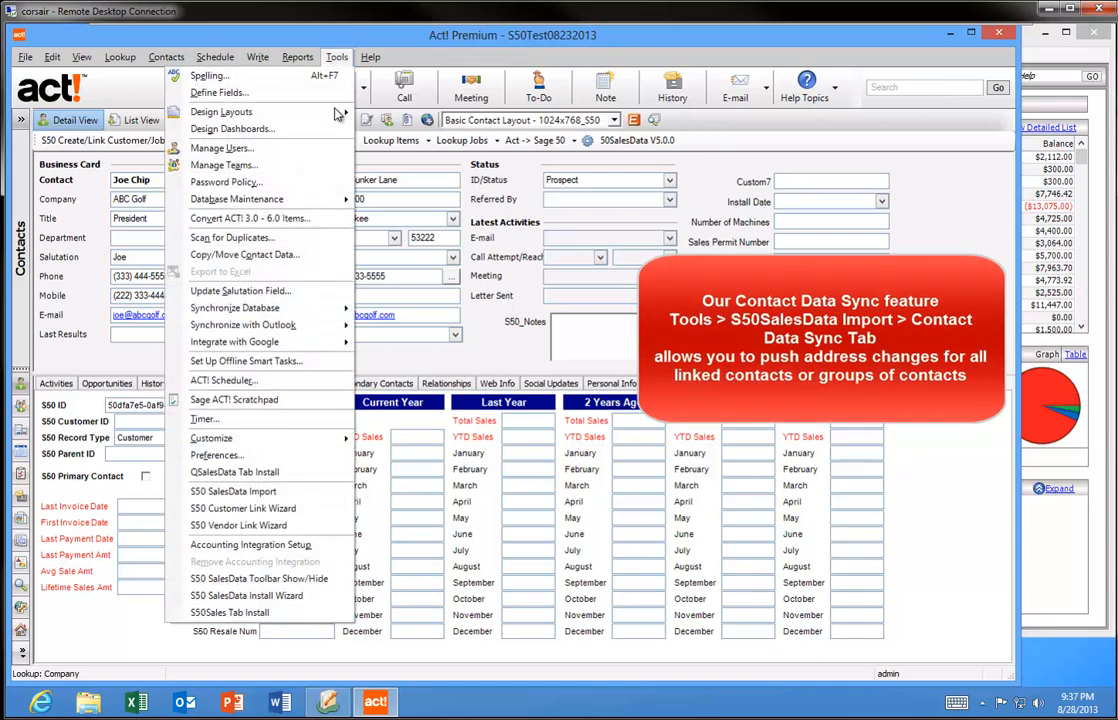
{"action": "left_click", "coordinate": [276, 491]}
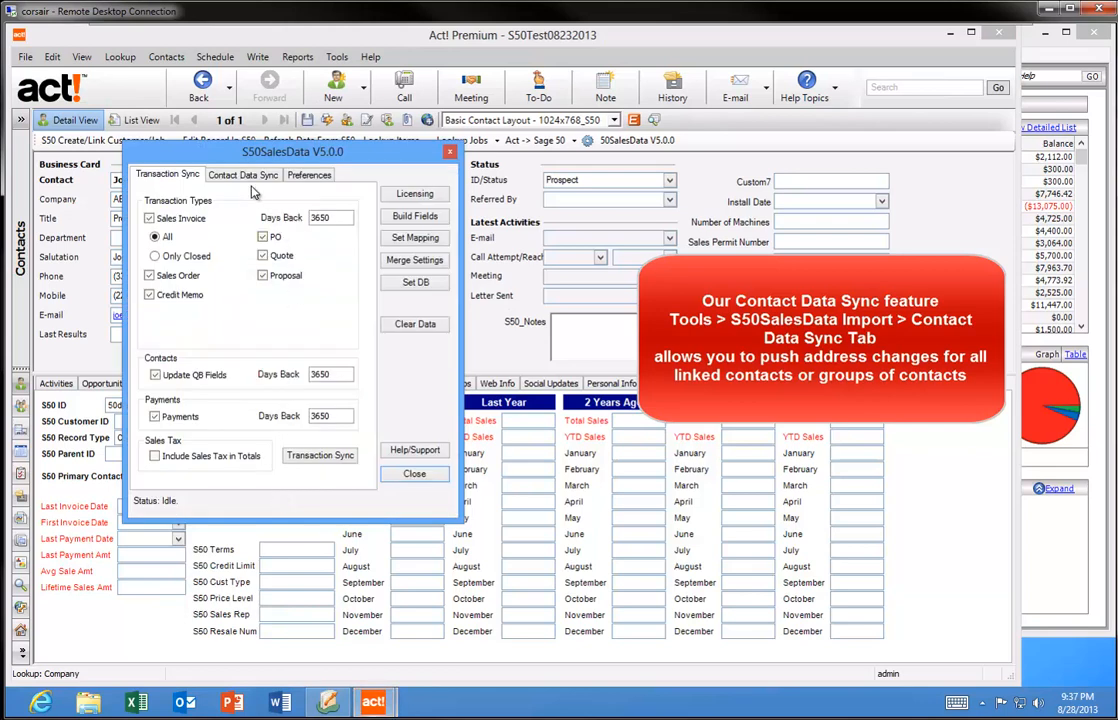
{"action": "left_click", "coordinate": [222, 172]}
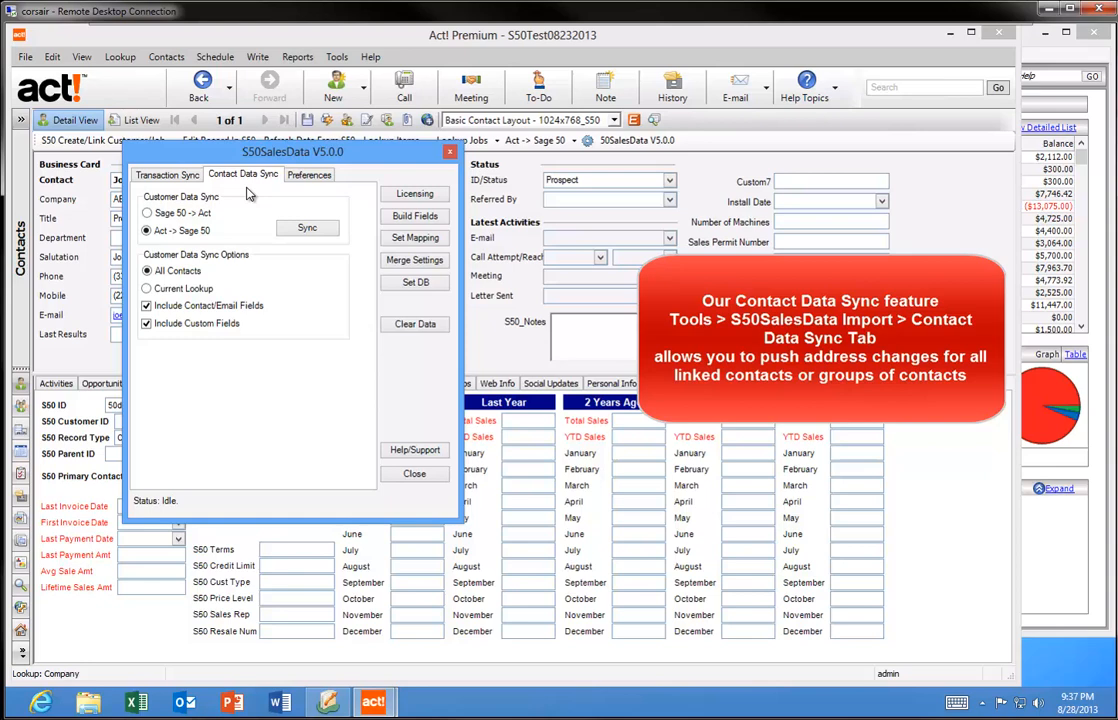
{"action": "left_click", "coordinate": [421, 476]}
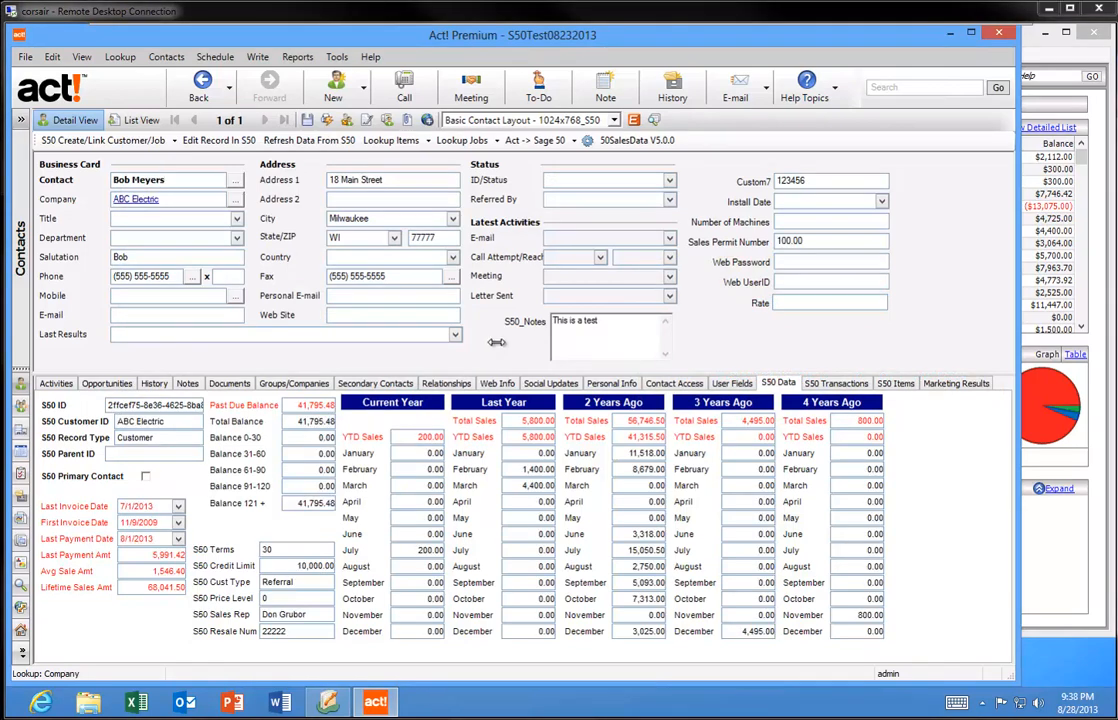
{"action": "left_click", "coordinate": [502, 349]}
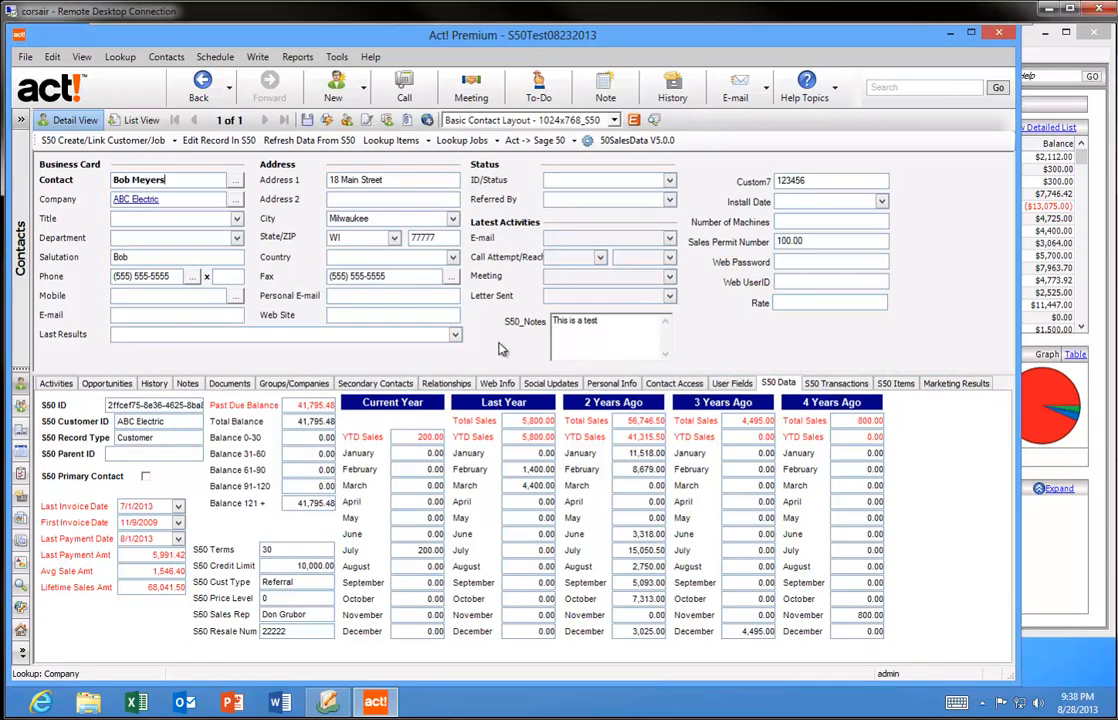